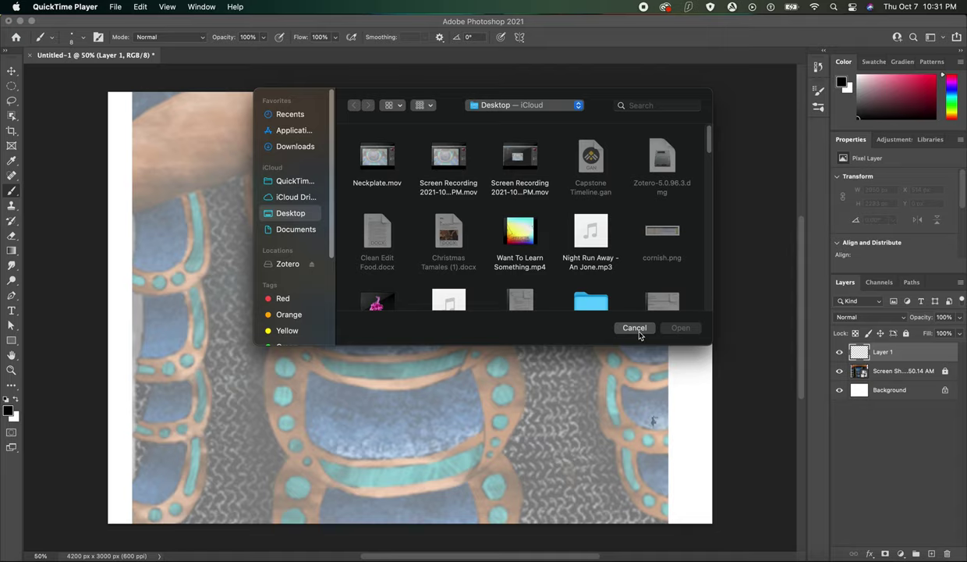
Dismiss the Open dialog and zoom in on the faded reference's upper plate.
{"action": "left_click", "coordinate": [636, 329]}
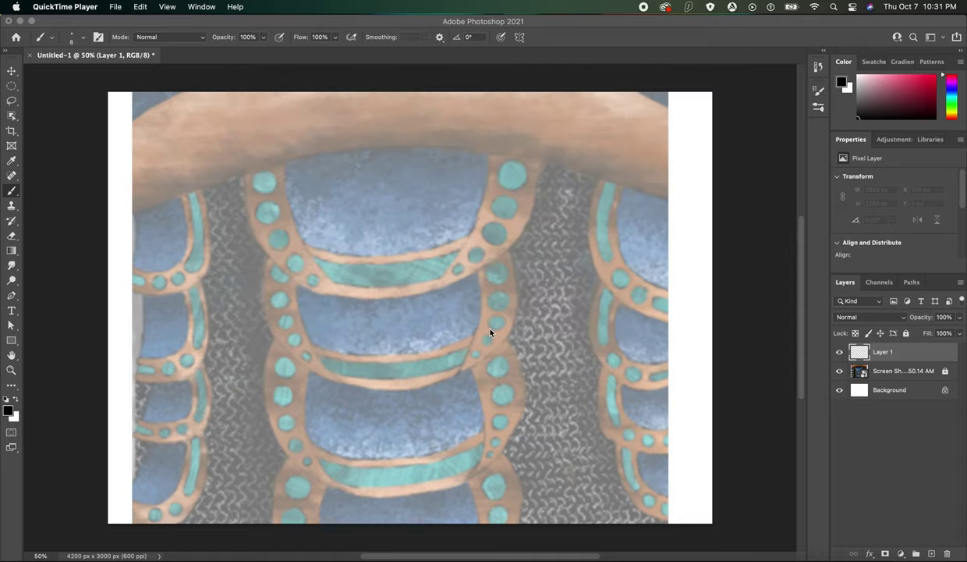
{"action": "left_click", "coordinate": [200, 26]}
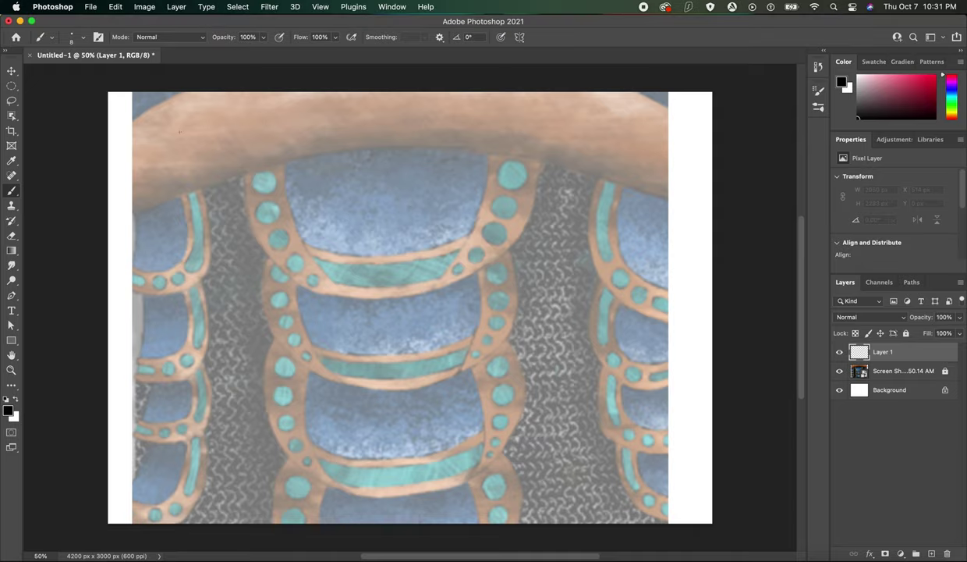
{"action": "scroll", "coordinate": [376, 180], "scroll_direction": "up", "scroll_amount": 3}
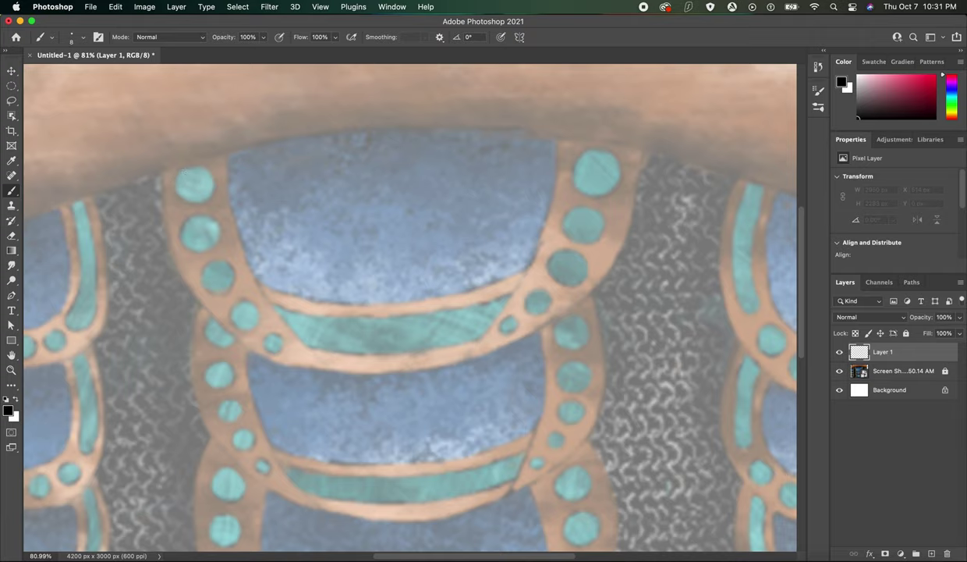
Brush the plate's top rim line and its left and right outer edges.
{"action": "mouse_move", "coordinate": [163, 166]}
{"action": "left_mouse_down"}
{"action": "mouse_move", "coordinate": [272, 138]}
{"action": "mouse_move", "coordinate": [395, 123]}
{"action": "mouse_move", "coordinate": [496, 124]}
{"action": "mouse_move", "coordinate": [644, 149]}
{"action": "mouse_move", "coordinate": [631, 149]}
{"action": "left_mouse_up"}
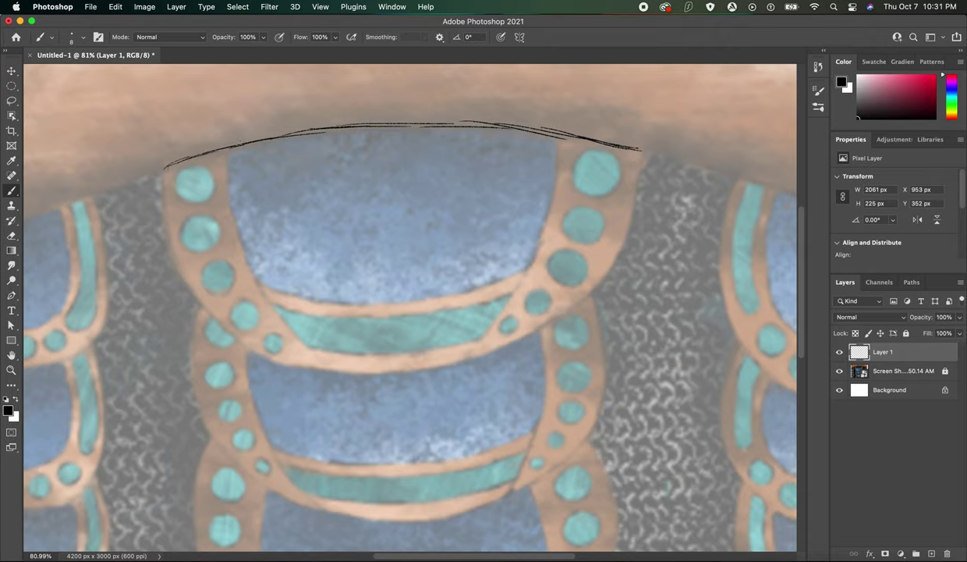
{"action": "mouse_move", "coordinate": [163, 164]}
{"action": "left_mouse_down"}
{"action": "mouse_move", "coordinate": [156, 221]}
{"action": "mouse_move", "coordinate": [167, 235]}
{"action": "left_mouse_up"}
{"action": "left_click_drag", "start_coordinate": [159, 198], "coordinate": [178, 258]}
{"action": "mouse_move", "coordinate": [163, 219]}
{"action": "left_mouse_down"}
{"action": "mouse_move", "coordinate": [207, 313]}
{"action": "mouse_move", "coordinate": [228, 332]}
{"action": "mouse_move", "coordinate": [308, 371]}
{"action": "mouse_move", "coordinate": [402, 375]}
{"action": "left_mouse_up"}
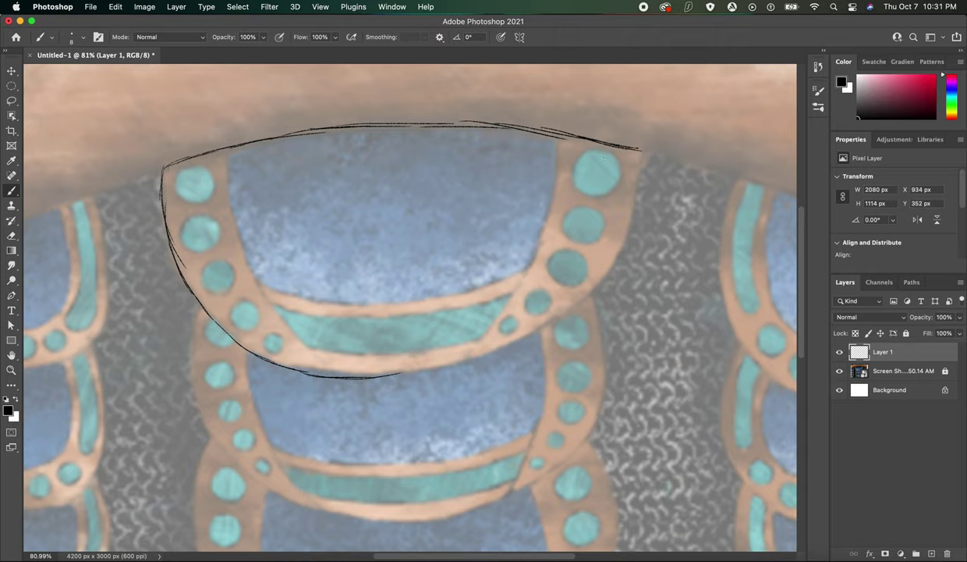
{"action": "mouse_move", "coordinate": [640, 151]}
{"action": "left_mouse_down"}
{"action": "mouse_move", "coordinate": [611, 258]}
{"action": "mouse_move", "coordinate": [442, 361]}
{"action": "mouse_move", "coordinate": [392, 373]}
{"action": "mouse_move", "coordinate": [425, 343]}
{"action": "mouse_move", "coordinate": [530, 320]}
{"action": "mouse_move", "coordinate": [473, 361]}
{"action": "left_mouse_up"}
Erase and redraw the plate's bottom line, then begin the right inner band edge.
{"action": "key", "text": "e"}
{"action": "key", "text": "b"}
{"action": "mouse_move", "coordinate": [354, 379]}
{"action": "left_mouse_down"}
{"action": "mouse_move", "coordinate": [394, 384]}
{"action": "mouse_move", "coordinate": [387, 368]}
{"action": "mouse_move", "coordinate": [479, 348]}
{"action": "mouse_move", "coordinate": [544, 306]}
{"action": "left_mouse_up"}
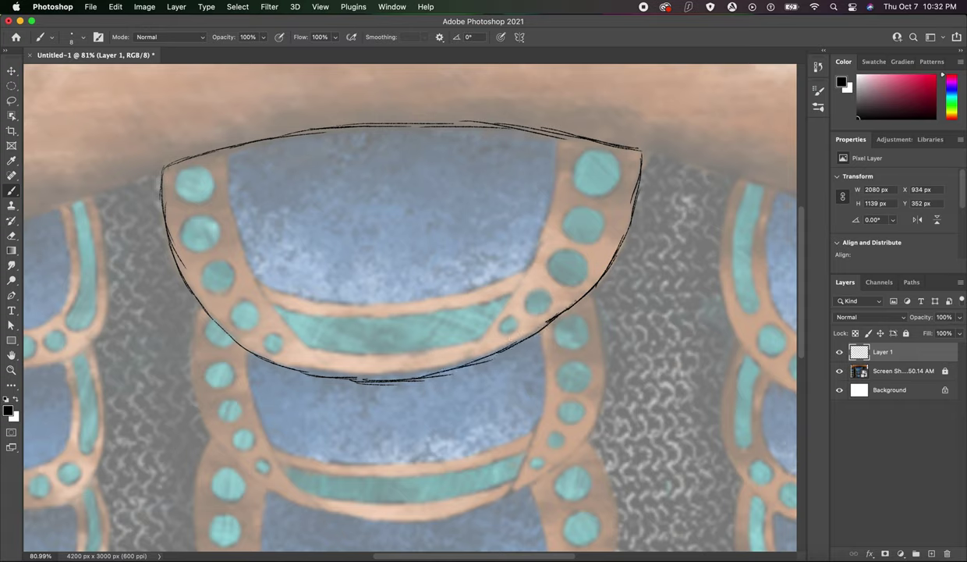
{"action": "left_click_drag", "start_coordinate": [559, 139], "coordinate": [498, 327]}
Trace the left inner band edge, the band's top lines and the teal strip's lower edge.
{"action": "left_click_drag", "start_coordinate": [493, 290], "coordinate": [436, 361]}
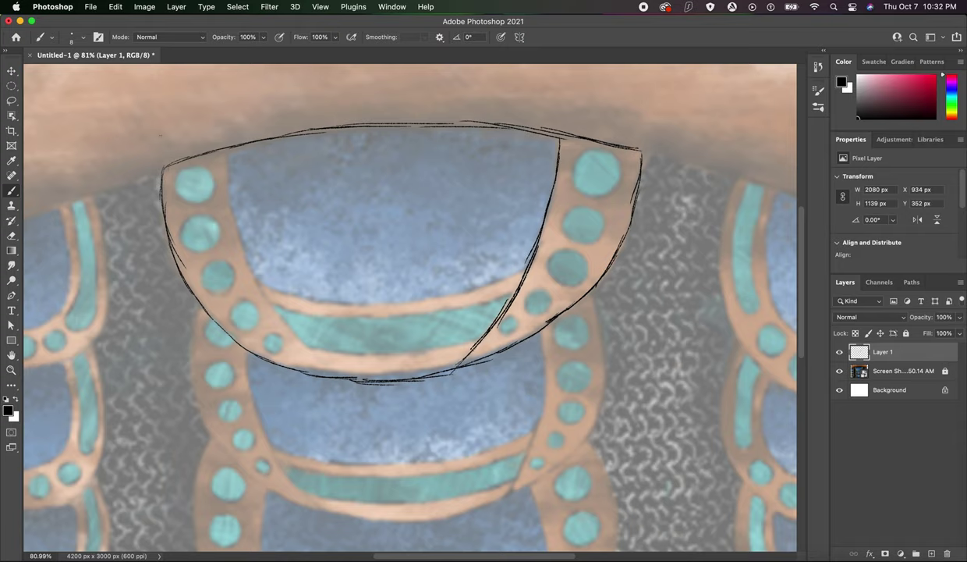
{"action": "left_click_drag", "start_coordinate": [227, 147], "coordinate": [233, 209]}
{"action": "left_click_drag", "start_coordinate": [227, 168], "coordinate": [267, 310]}
{"action": "mouse_move", "coordinate": [245, 267]}
{"action": "left_mouse_down"}
{"action": "mouse_move", "coordinate": [284, 334]}
{"action": "mouse_move", "coordinate": [336, 382]}
{"action": "left_mouse_up"}
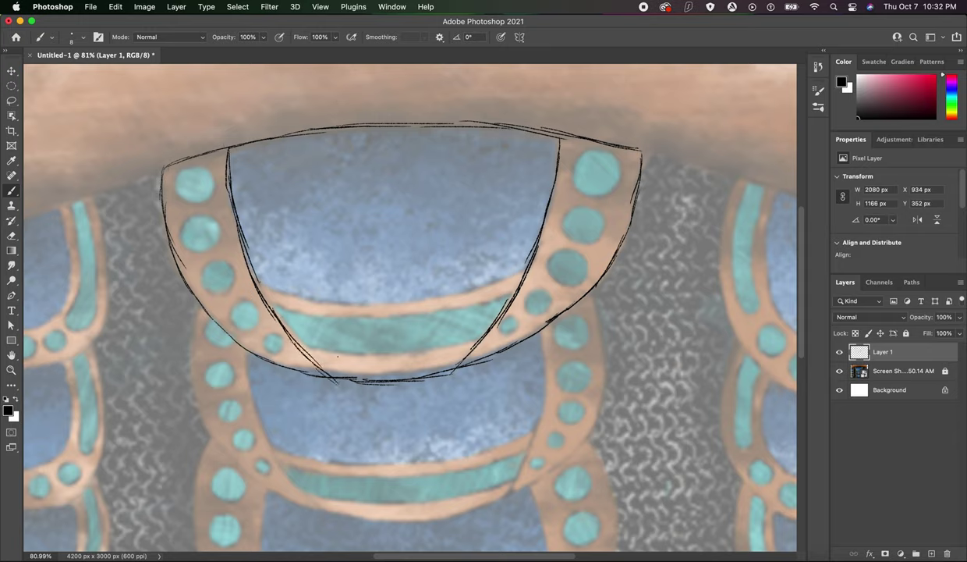
{"action": "mouse_move", "coordinate": [250, 273]}
{"action": "left_mouse_down"}
{"action": "mouse_move", "coordinate": [316, 295]}
{"action": "mouse_move", "coordinate": [385, 301]}
{"action": "mouse_move", "coordinate": [507, 263]}
{"action": "left_mouse_up"}
{"action": "mouse_move", "coordinate": [257, 293]}
{"action": "left_mouse_down"}
{"action": "mouse_move", "coordinate": [304, 309]}
{"action": "mouse_move", "coordinate": [362, 310]}
{"action": "mouse_move", "coordinate": [506, 278]}
{"action": "left_mouse_up"}
{"action": "mouse_move", "coordinate": [307, 347]}
{"action": "left_mouse_down"}
{"action": "mouse_move", "coordinate": [387, 347]}
{"action": "mouse_move", "coordinate": [463, 328]}
{"action": "left_mouse_up"}
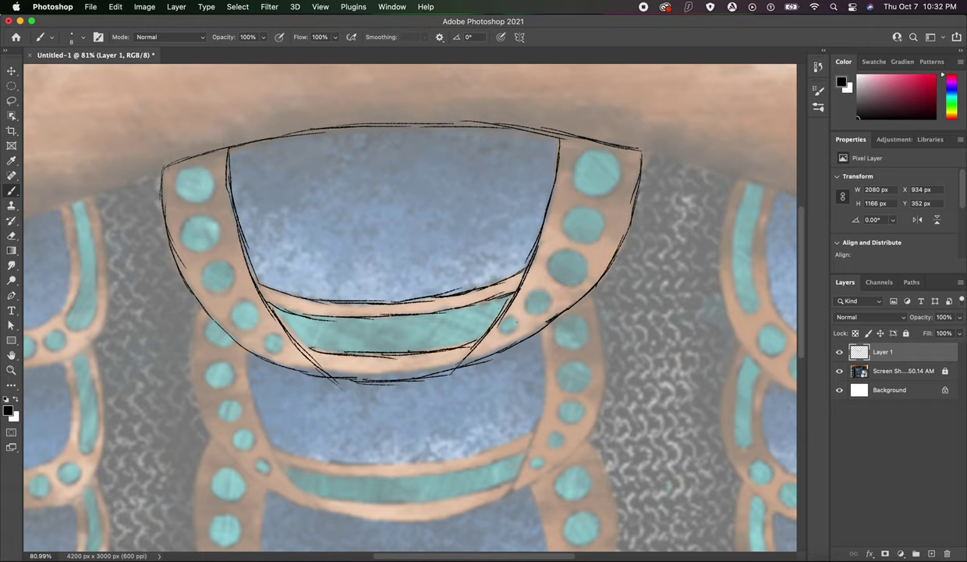
Circle the three lowest teal dots on the right band.
{"action": "left_click_drag", "start_coordinate": [515, 320], "coordinate": [518, 325]}
{"action": "mouse_move", "coordinate": [533, 291]}
{"action": "left_mouse_down"}
{"action": "mouse_move", "coordinate": [530, 306]}
{"action": "mouse_move", "coordinate": [546, 304]}
{"action": "left_mouse_up"}
{"action": "mouse_move", "coordinate": [556, 249]}
{"action": "left_mouse_down"}
{"action": "mouse_move", "coordinate": [555, 283]}
{"action": "mouse_move", "coordinate": [579, 283]}
{"action": "mouse_move", "coordinate": [584, 255]}
{"action": "mouse_move", "coordinate": [561, 245]}
{"action": "mouse_move", "coordinate": [550, 282]}
{"action": "left_mouse_up"}
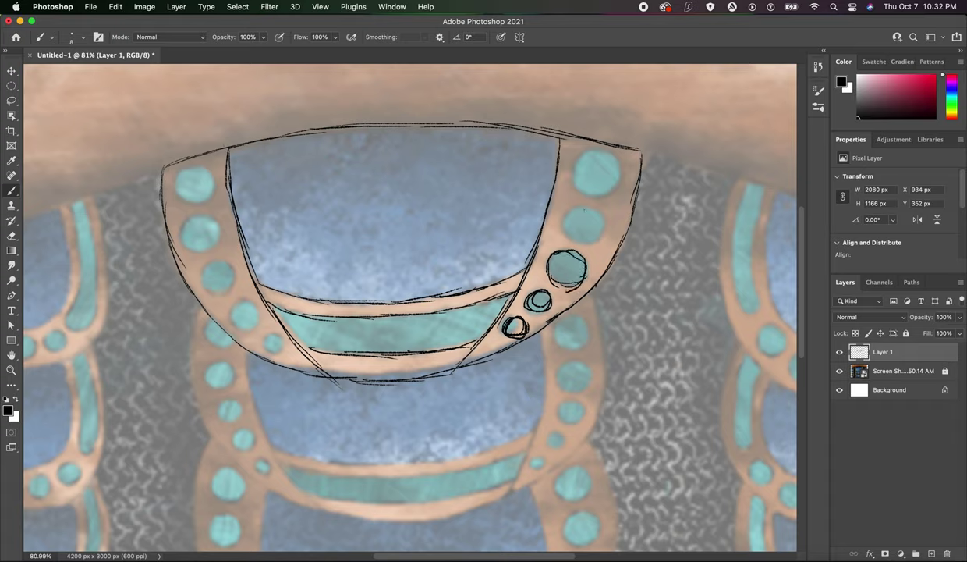
Circle the last two right-band teal dots and all five left-band dots.
{"action": "mouse_move", "coordinate": [582, 208]}
{"action": "left_mouse_down"}
{"action": "mouse_move", "coordinate": [566, 214]}
{"action": "mouse_move", "coordinate": [563, 232]}
{"action": "mouse_move", "coordinate": [585, 240]}
{"action": "mouse_move", "coordinate": [593, 209]}
{"action": "mouse_move", "coordinate": [566, 238]}
{"action": "left_mouse_up"}
{"action": "mouse_move", "coordinate": [602, 150]}
{"action": "left_mouse_down"}
{"action": "mouse_move", "coordinate": [580, 156]}
{"action": "mouse_move", "coordinate": [575, 179]}
{"action": "mouse_move", "coordinate": [589, 191]}
{"action": "mouse_move", "coordinate": [618, 185]}
{"action": "mouse_move", "coordinate": [581, 152]}
{"action": "mouse_move", "coordinate": [593, 193]}
{"action": "mouse_move", "coordinate": [579, 160]}
{"action": "left_mouse_up"}
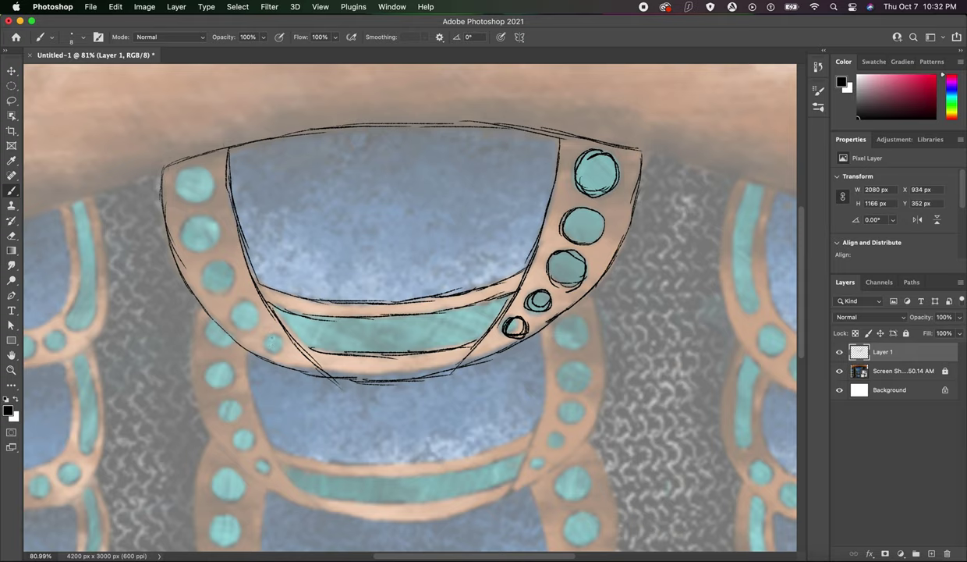
{"action": "mouse_move", "coordinate": [275, 333]}
{"action": "left_mouse_down"}
{"action": "mouse_move", "coordinate": [264, 345]}
{"action": "mouse_move", "coordinate": [281, 343]}
{"action": "mouse_move", "coordinate": [265, 348]}
{"action": "left_mouse_up"}
{"action": "mouse_move", "coordinate": [240, 303]}
{"action": "left_mouse_down"}
{"action": "mouse_move", "coordinate": [248, 324]}
{"action": "mouse_move", "coordinate": [234, 306]}
{"action": "left_mouse_up"}
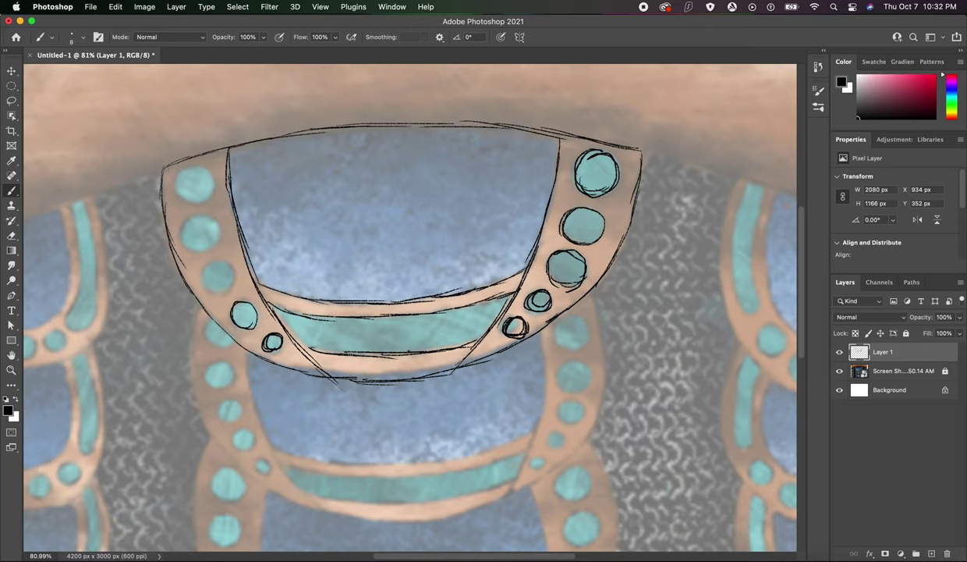
{"action": "mouse_move", "coordinate": [212, 252]}
{"action": "left_mouse_down"}
{"action": "mouse_move", "coordinate": [197, 265]}
{"action": "mouse_move", "coordinate": [201, 282]}
{"action": "mouse_move", "coordinate": [230, 265]}
{"action": "left_mouse_up"}
{"action": "mouse_move", "coordinate": [229, 262]}
{"action": "left_mouse_down"}
{"action": "mouse_move", "coordinate": [200, 256]}
{"action": "mouse_move", "coordinate": [226, 284]}
{"action": "left_mouse_up"}
{"action": "mouse_move", "coordinate": [200, 215]}
{"action": "left_mouse_down"}
{"action": "mouse_move", "coordinate": [175, 221]}
{"action": "mouse_move", "coordinate": [178, 238]}
{"action": "mouse_move", "coordinate": [206, 238]}
{"action": "mouse_move", "coordinate": [196, 210]}
{"action": "mouse_move", "coordinate": [208, 211]}
{"action": "mouse_move", "coordinate": [209, 232]}
{"action": "left_mouse_up"}
{"action": "mouse_move", "coordinate": [190, 160]}
{"action": "left_mouse_down"}
{"action": "mouse_move", "coordinate": [171, 193]}
{"action": "mouse_move", "coordinate": [188, 199]}
{"action": "mouse_move", "coordinate": [208, 190]}
{"action": "mouse_move", "coordinate": [176, 165]}
{"action": "mouse_move", "coordinate": [205, 201]}
{"action": "left_mouse_up"}
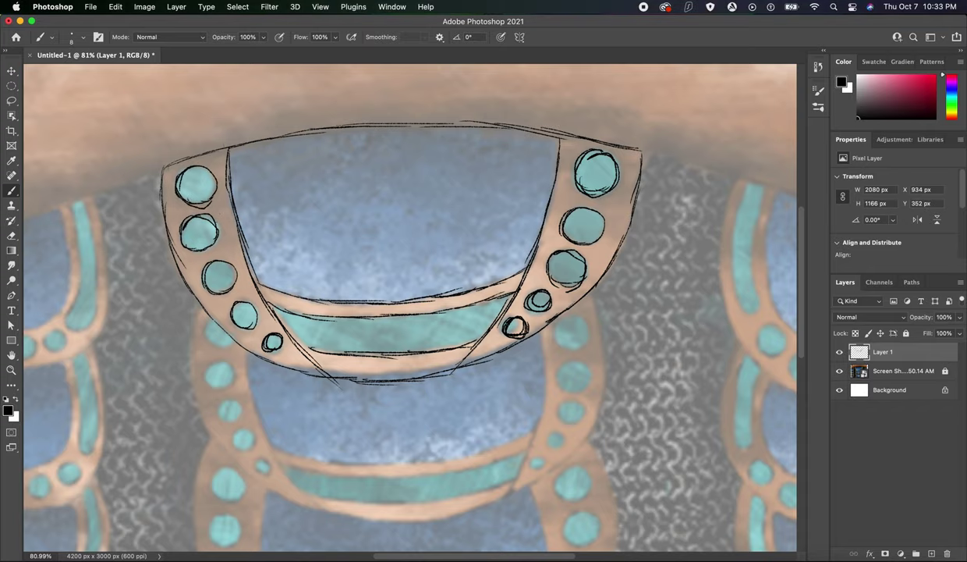
Zoom out, brush a vertical line with a tick, then undo it.
{"action": "scroll", "coordinate": [410, 312], "scroll_direction": "down", "scroll_amount": 3}
{"action": "scroll", "coordinate": [402, 299], "scroll_direction": "right", "scroll_amount": 3}
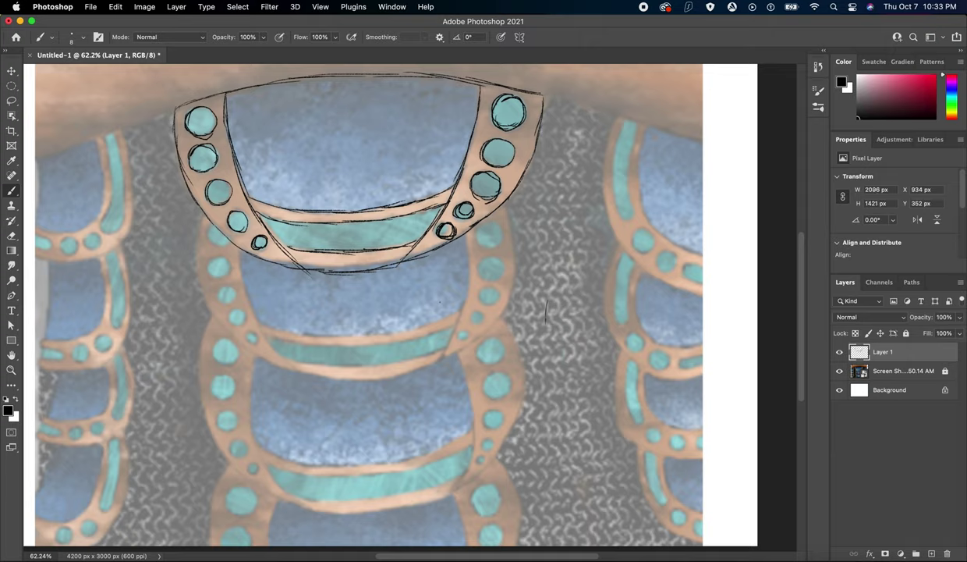
{"action": "left_click_drag", "start_coordinate": [546, 295], "coordinate": [547, 368]}
{"action": "left_click_drag", "start_coordinate": [549, 363], "coordinate": [563, 353]}
{"action": "key", "text": "ctrl+z"}
Hand-write the label 'Front' above the plate sketch.
{"action": "scroll", "coordinate": [413, 312], "scroll_direction": "up", "scroll_amount": 3}
{"action": "scroll", "coordinate": [414, 312], "scroll_direction": "left", "scroll_amount": 2}
{"action": "mouse_move", "coordinate": [316, 128]}
{"action": "left_mouse_down"}
{"action": "mouse_move", "coordinate": [320, 164]}
{"action": "mouse_move", "coordinate": [346, 117]}
{"action": "mouse_move", "coordinate": [337, 141]}
{"action": "left_mouse_up"}
{"action": "mouse_move", "coordinate": [342, 156]}
{"action": "left_mouse_down"}
{"action": "mouse_move", "coordinate": [352, 144]}
{"action": "mouse_move", "coordinate": [389, 156]}
{"action": "left_mouse_up"}
{"action": "mouse_move", "coordinate": [397, 115]}
{"action": "left_mouse_down"}
{"action": "mouse_move", "coordinate": [401, 156]}
{"action": "mouse_move", "coordinate": [407, 133]}
{"action": "left_mouse_up"}
Begin hand-writing the 'Side' label to the right of the plate.
{"action": "scroll", "coordinate": [414, 312], "scroll_direction": "down", "scroll_amount": 5}
{"action": "scroll", "coordinate": [413, 312], "scroll_direction": "right", "scroll_amount": 2}
{"action": "scroll", "coordinate": [413, 312], "scroll_direction": "down", "scroll_amount": 2}
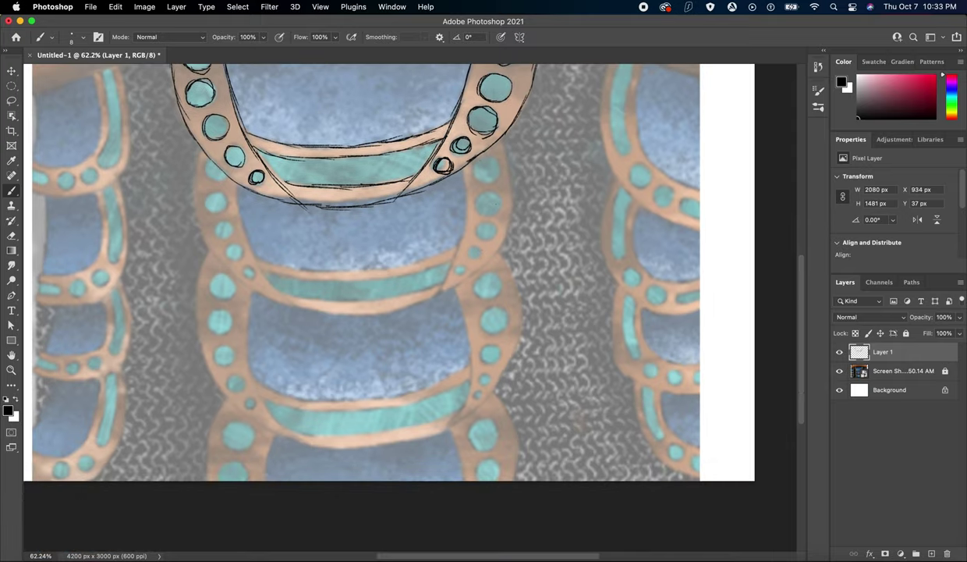
{"action": "mouse_move", "coordinate": [517, 144]}
{"action": "left_mouse_down"}
{"action": "mouse_move", "coordinate": [499, 176]}
{"action": "mouse_move", "coordinate": [555, 170]}
{"action": "left_mouse_up"}
{"action": "mouse_move", "coordinate": [557, 126]}
{"action": "left_mouse_down"}
{"action": "mouse_move", "coordinate": [558, 164]}
{"action": "mouse_move", "coordinate": [609, 174]}
{"action": "left_mouse_up"}
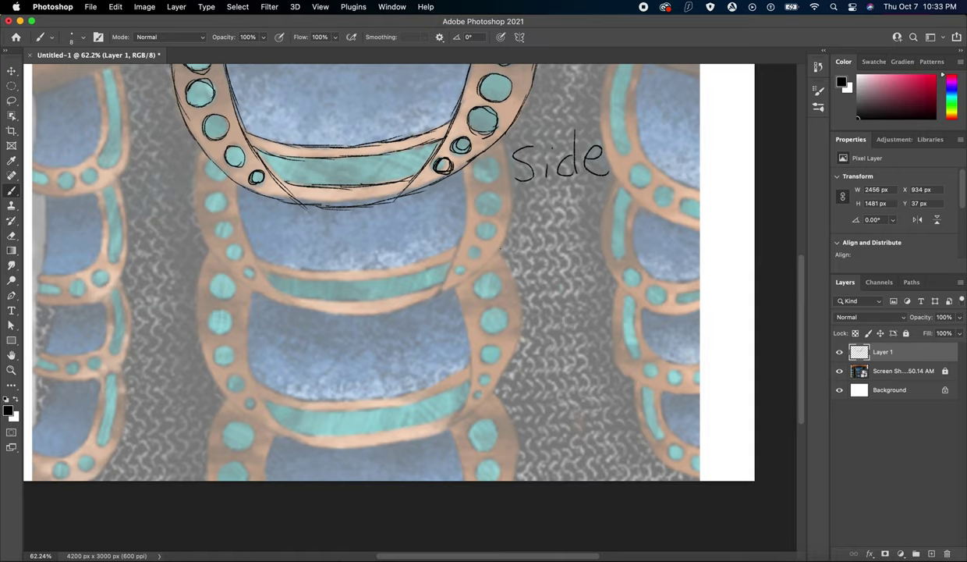
Draw the side view's back edge and its ridged, hooked bottom below the label.
{"action": "left_click_drag", "start_coordinate": [517, 201], "coordinate": [523, 323]}
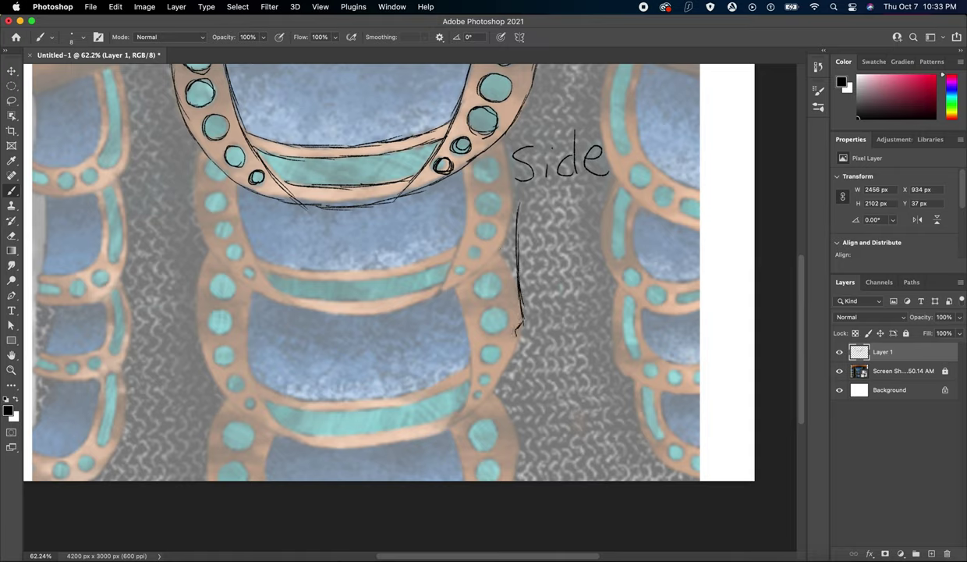
{"action": "mouse_move", "coordinate": [522, 323]}
{"action": "left_mouse_down"}
{"action": "mouse_move", "coordinate": [521, 355]}
{"action": "mouse_move", "coordinate": [522, 334]}
{"action": "left_mouse_up"}
{"action": "left_click_drag", "start_coordinate": [519, 343], "coordinate": [531, 363]}
{"action": "mouse_move", "coordinate": [521, 320]}
{"action": "left_mouse_down"}
{"action": "mouse_move", "coordinate": [538, 319]}
{"action": "mouse_move", "coordinate": [540, 348]}
{"action": "left_mouse_up"}
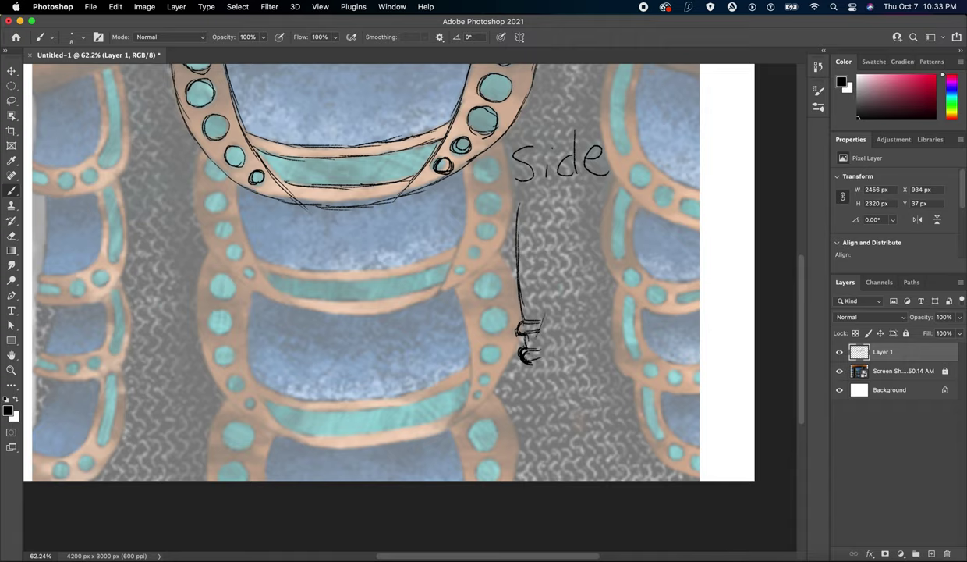
Draw the side view's front edge up from the hook and its top edge.
{"action": "mouse_move", "coordinate": [532, 353]}
{"action": "left_mouse_down"}
{"action": "mouse_move", "coordinate": [555, 301]}
{"action": "mouse_move", "coordinate": [532, 305]}
{"action": "mouse_move", "coordinate": [576, 207]}
{"action": "left_mouse_up"}
{"action": "left_click_drag", "start_coordinate": [550, 248], "coordinate": [515, 344]}
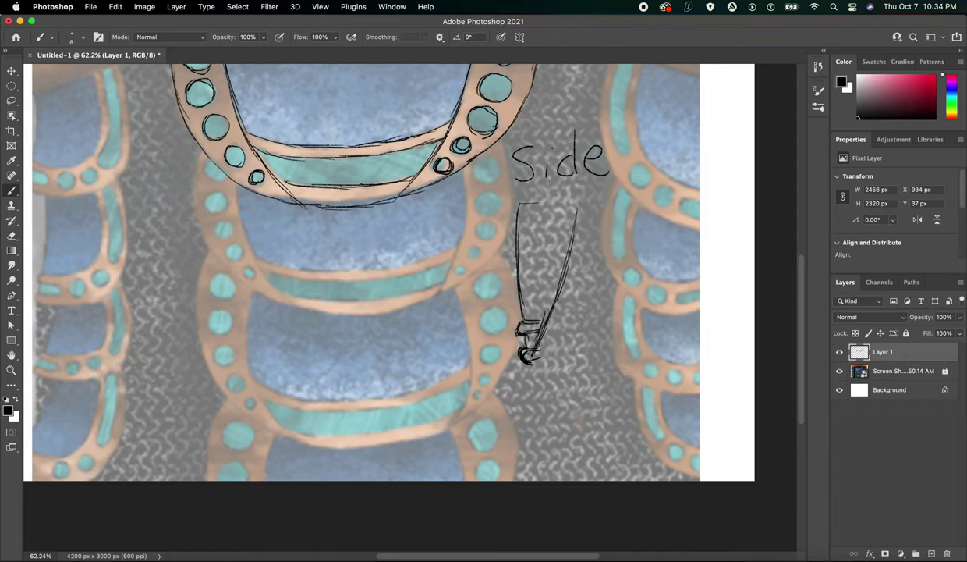
{"action": "mouse_move", "coordinate": [518, 202]}
{"action": "left_mouse_down"}
{"action": "mouse_move", "coordinate": [573, 204]}
{"action": "mouse_move", "coordinate": [586, 242]}
{"action": "mouse_move", "coordinate": [550, 337]}
{"action": "mouse_move", "coordinate": [525, 340]}
{"action": "left_mouse_up"}
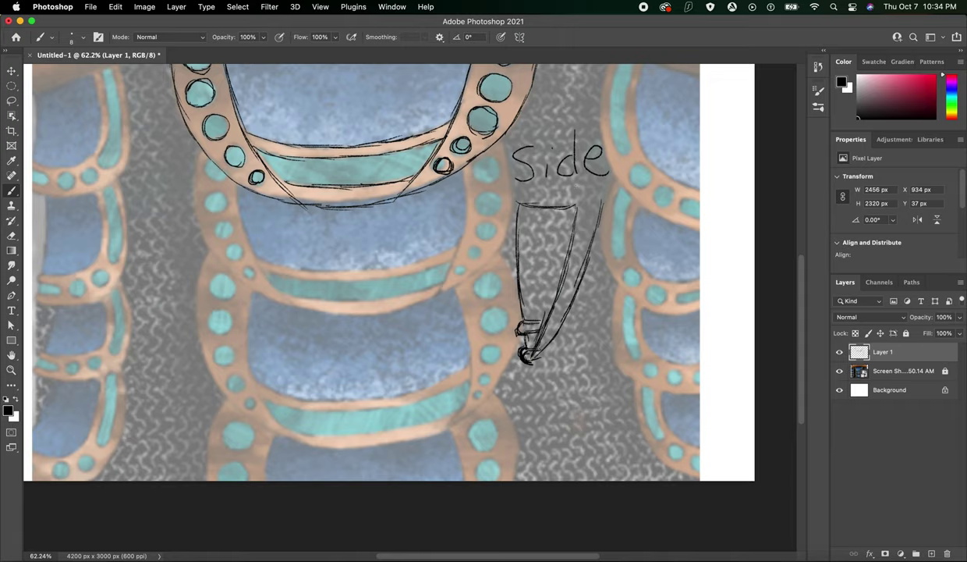
{"action": "mouse_move", "coordinate": [541, 207]}
{"action": "left_mouse_down"}
{"action": "mouse_move", "coordinate": [578, 198]}
{"action": "mouse_move", "coordinate": [511, 201]}
{"action": "left_mouse_up"}
Zoom in and erase the long right-hand side-view lines and leftover diagonal.
{"action": "scroll", "coordinate": [402, 302], "scroll_direction": "up", "scroll_amount": 5}
{"action": "scroll", "coordinate": [402, 302], "scroll_direction": "right", "scroll_amount": 3}
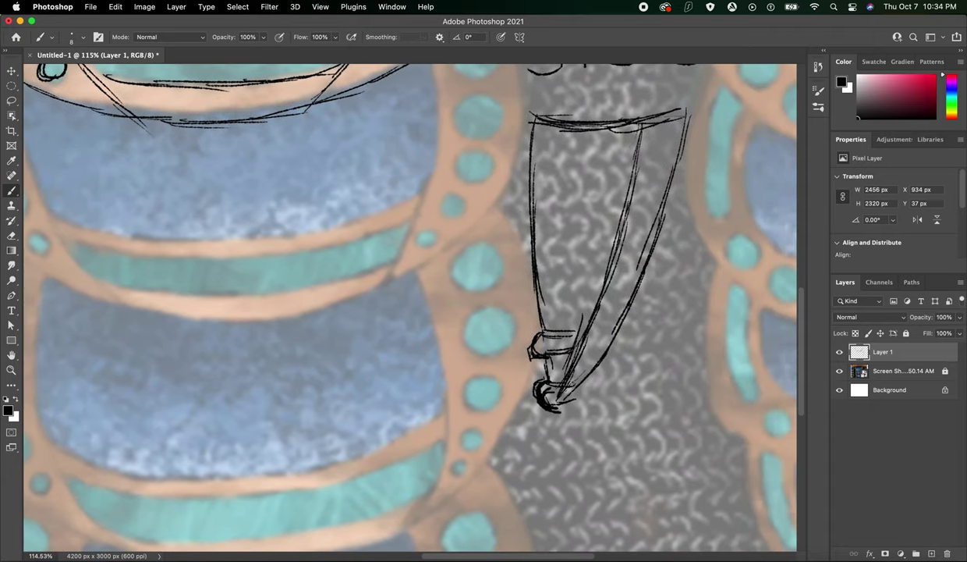
{"action": "key", "text": "e"}
{"action": "left_click_drag", "start_coordinate": [692, 165], "coordinate": [550, 382]}
{"action": "left_click_drag", "start_coordinate": [672, 212], "coordinate": [648, 156]}
Redraw the side view's right edge and curved front edge, plus three stacked bottom ridge lines.
{"action": "key", "text": "b"}
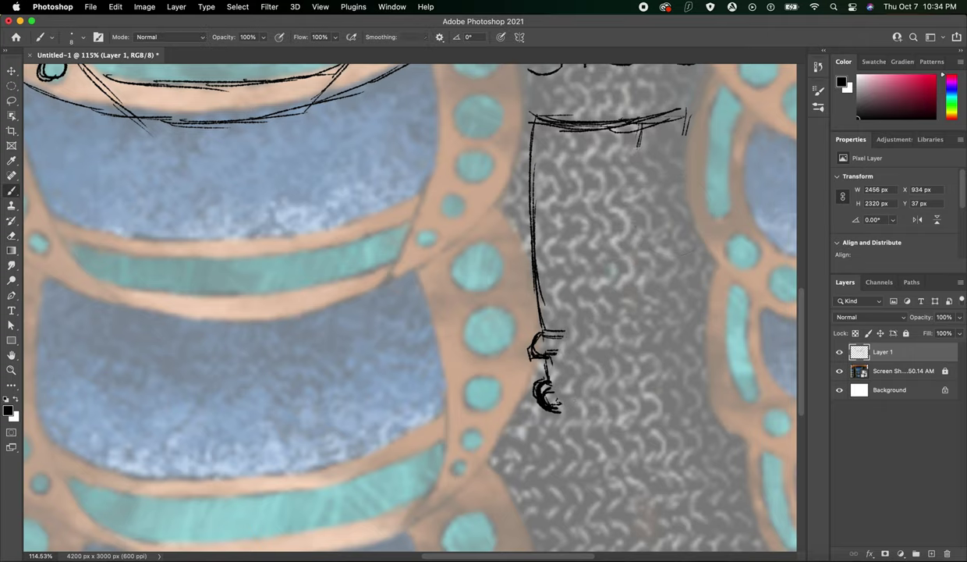
{"action": "mouse_move", "coordinate": [686, 113]}
{"action": "left_mouse_down"}
{"action": "mouse_move", "coordinate": [664, 306]}
{"action": "mouse_move", "coordinate": [555, 404]}
{"action": "left_mouse_up"}
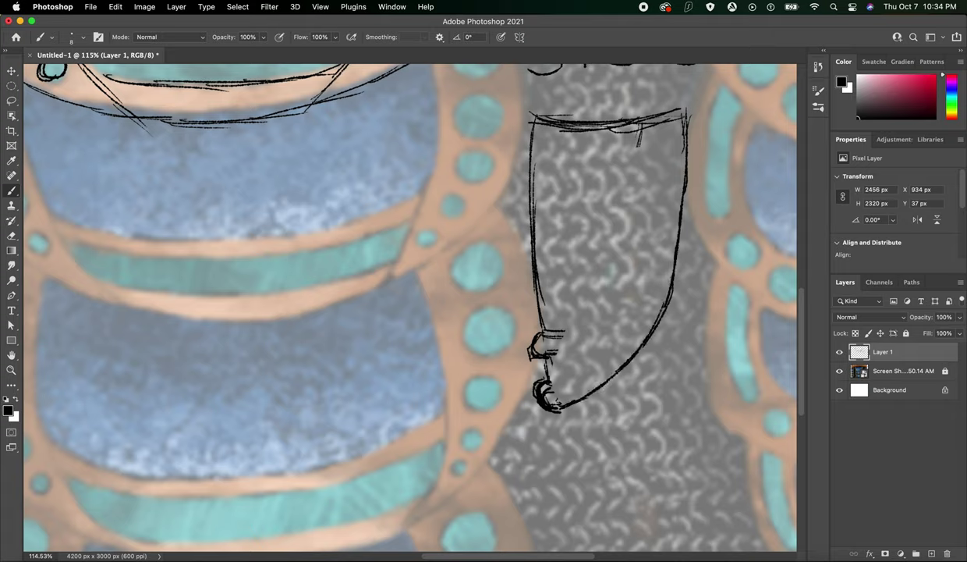
{"action": "mouse_move", "coordinate": [640, 128]}
{"action": "left_mouse_down"}
{"action": "mouse_move", "coordinate": [633, 265]}
{"action": "mouse_move", "coordinate": [600, 351]}
{"action": "mouse_move", "coordinate": [557, 401]}
{"action": "left_mouse_up"}
{"action": "left_click_drag", "start_coordinate": [539, 331], "coordinate": [624, 322]}
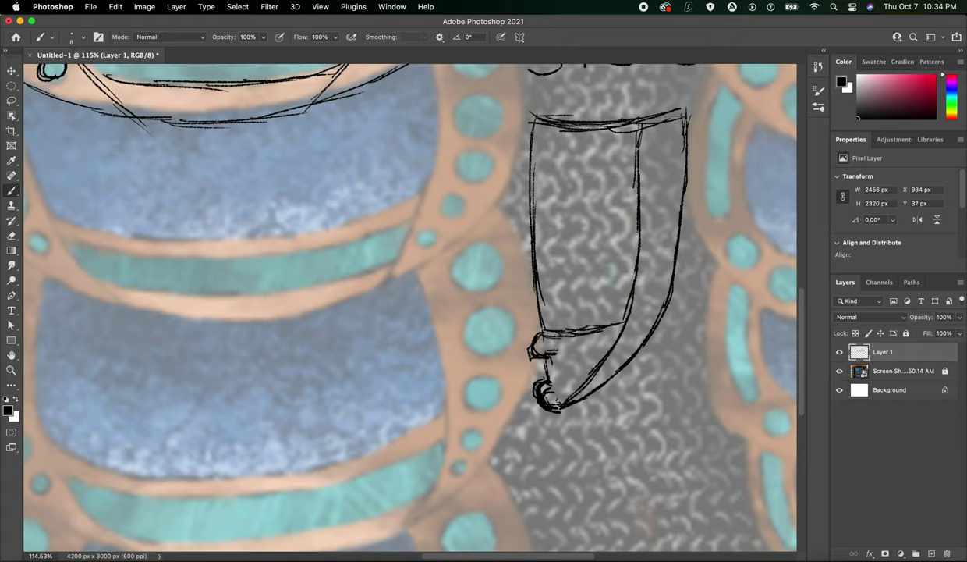
{"action": "left_click_drag", "start_coordinate": [537, 342], "coordinate": [603, 337]}
{"action": "left_click_drag", "start_coordinate": [528, 370], "coordinate": [571, 361]}
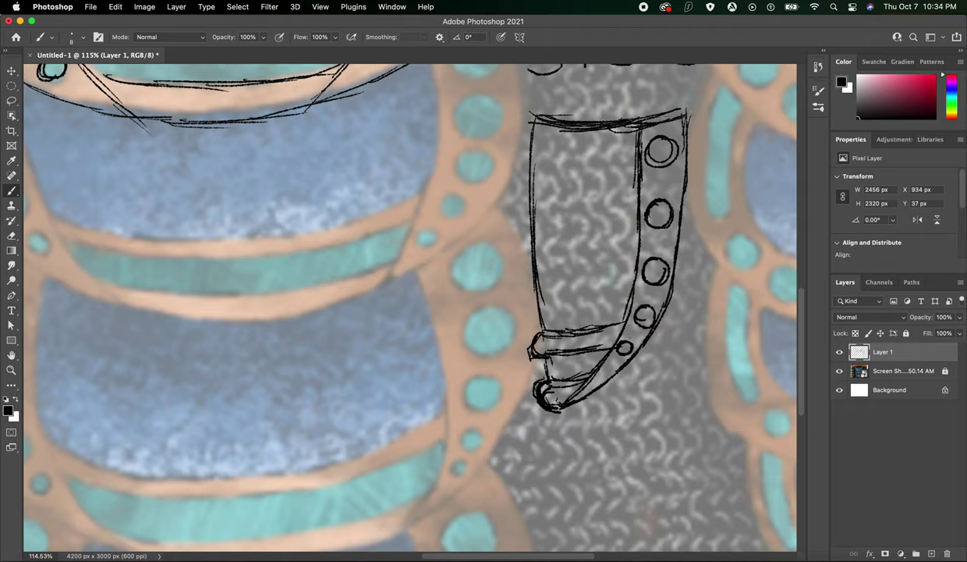
{"action": "scroll", "coordinate": [408, 307], "scroll_direction": "down", "scroll_amount": 3}
{"action": "scroll", "coordinate": [409, 307], "scroll_direction": "down", "scroll_amount": 2}
{"action": "scroll", "coordinate": [408, 307], "scroll_direction": "down", "scroll_amount": 2}
{"action": "scroll", "coordinate": [409, 308], "scroll_direction": "down", "scroll_amount": 2}
{"action": "scroll", "coordinate": [662, 228], "scroll_direction": "down", "scroll_amount": 1}
{"action": "scroll", "coordinate": [662, 227], "scroll_direction": "down", "scroll_amount": 1}
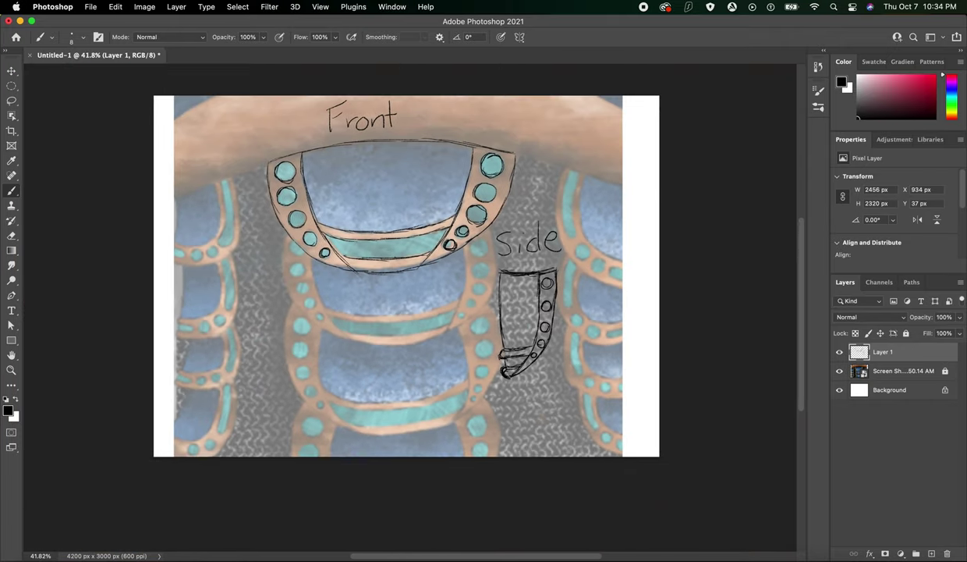